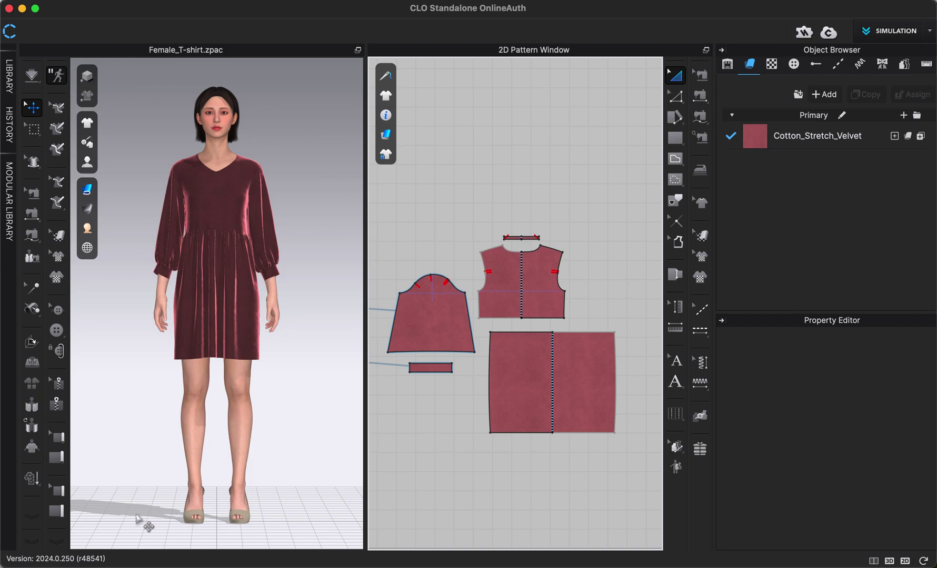
# - Start a 3D Window snapshot and save it to the Desktop as a PNG file named Female_Dress 2
pyautogui.click(32, 477)
pyautogui.click(174, 1)
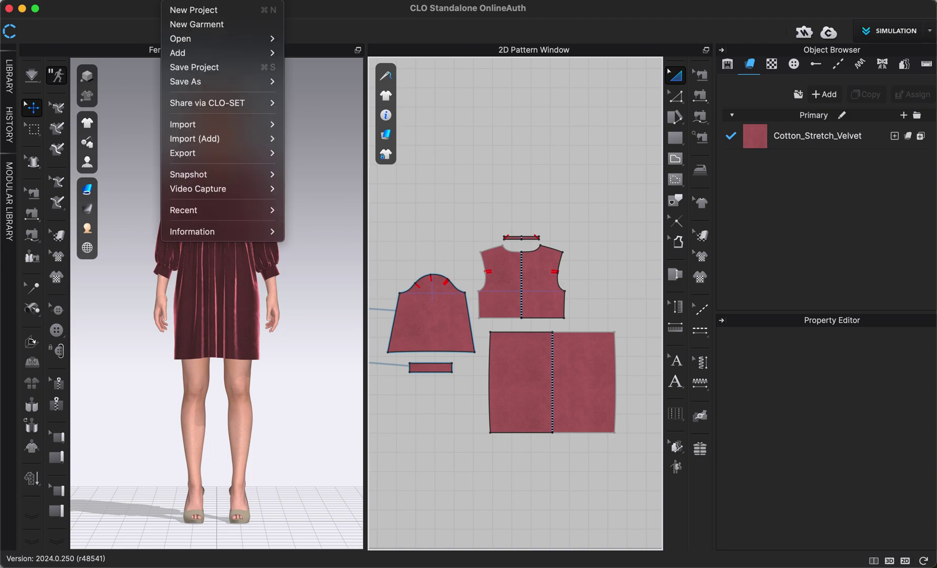
pyautogui.moveTo(238, 175)
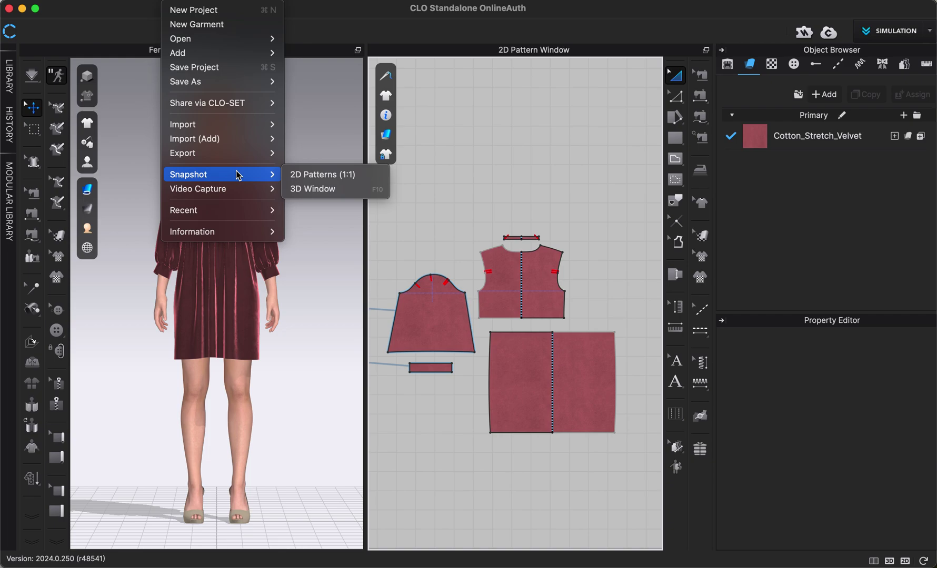
pyautogui.click(311, 191)
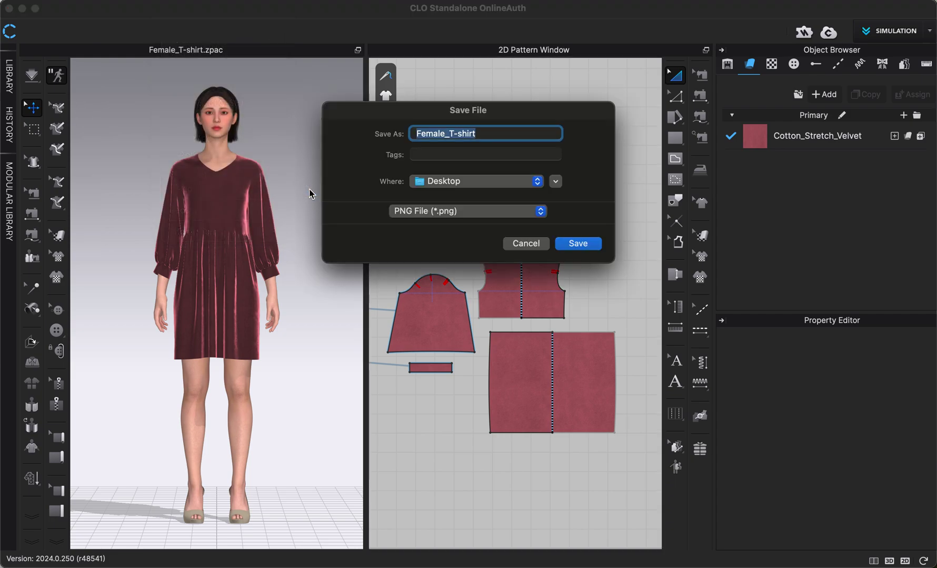
pyautogui.click(451, 134)
pyautogui.moveTo(451, 134); pyautogui.dragTo(525, 136)
pyautogui.write('Dress')
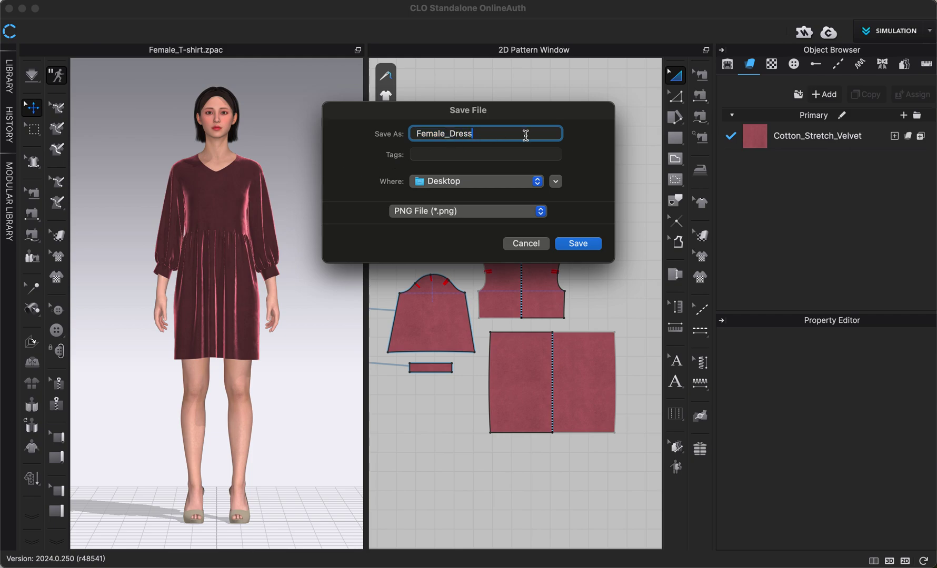
pyautogui.write(' 2')
pyautogui.click(577, 245)
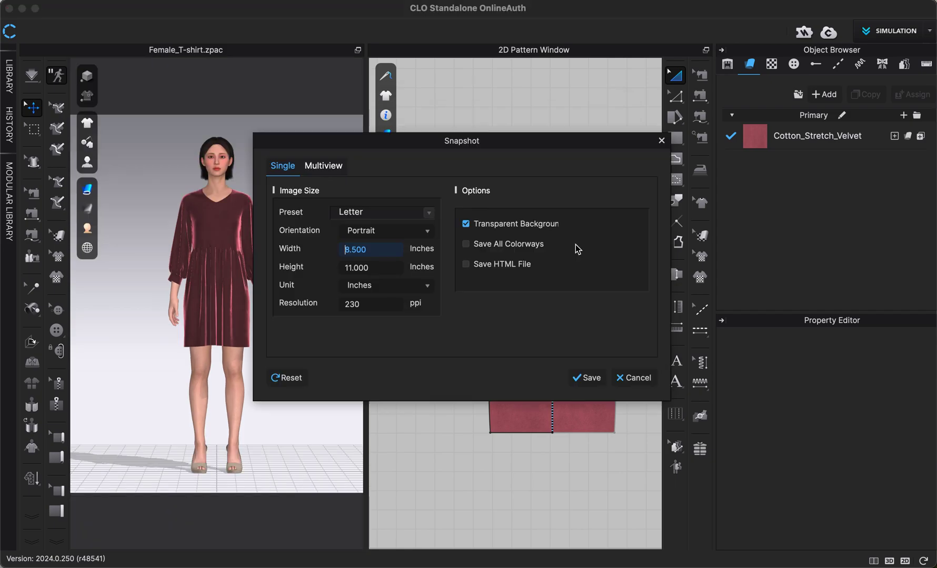
# - Set the single snapshot's resolution to 300 ppi, keeping the settings dialog clear of the avatar
pyautogui.moveTo(538, 140); pyautogui.dragTo(639, 142)
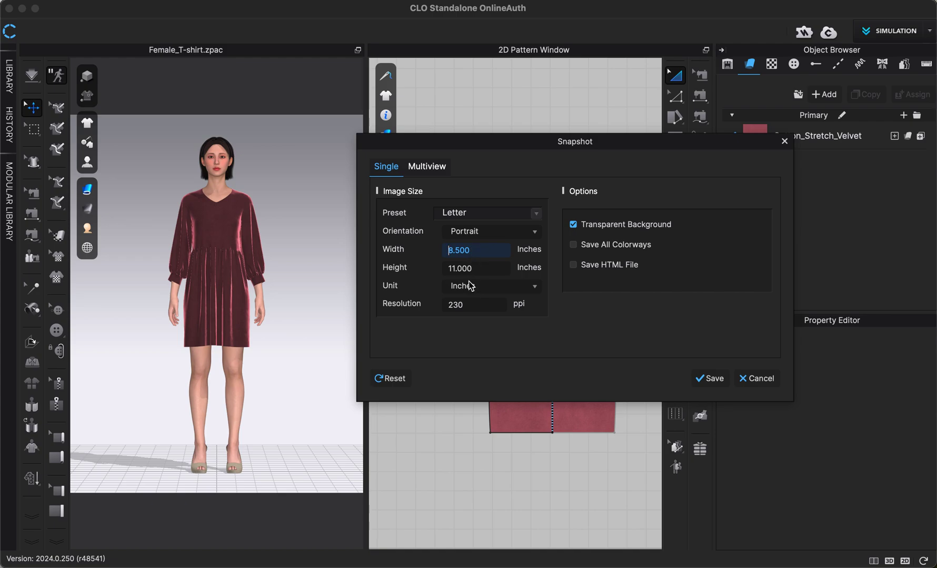
pyautogui.click(473, 304)
pyautogui.write('300')
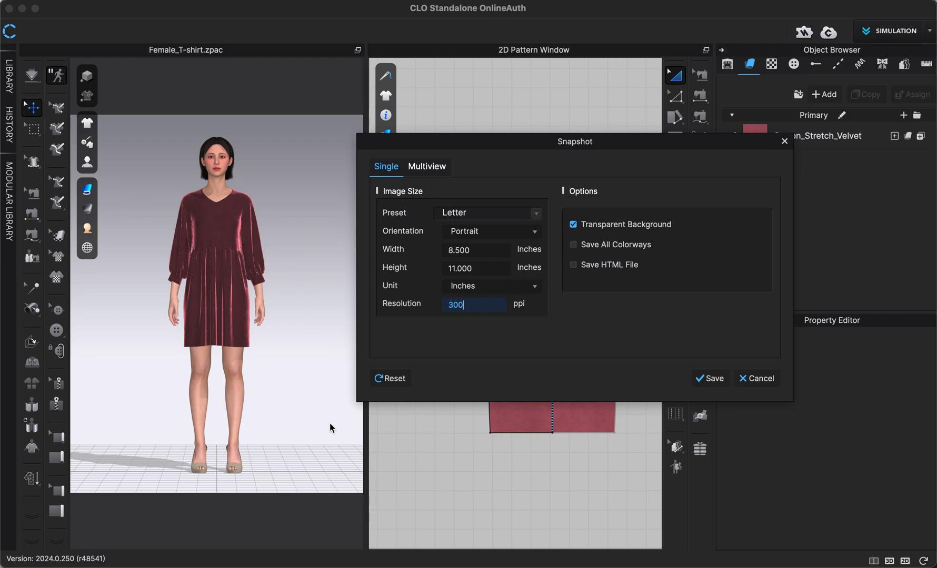
pyautogui.click(635, 227)
pyautogui.click(607, 247)
pyautogui.click(635, 248)
pyautogui.click(600, 227)
pyautogui.moveTo(277, 336); pyautogui.dragTo(238, 338, button='right')
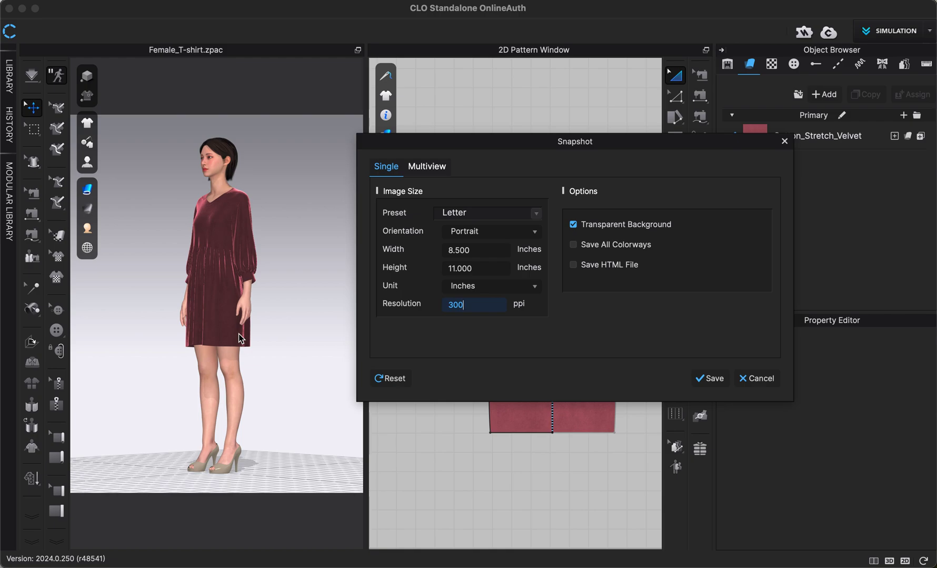
pyautogui.scroll(3, 278, 368)
pyautogui.moveTo(283, 389); pyautogui.dragTo(295, 405, button='right')
pyautogui.press('2')
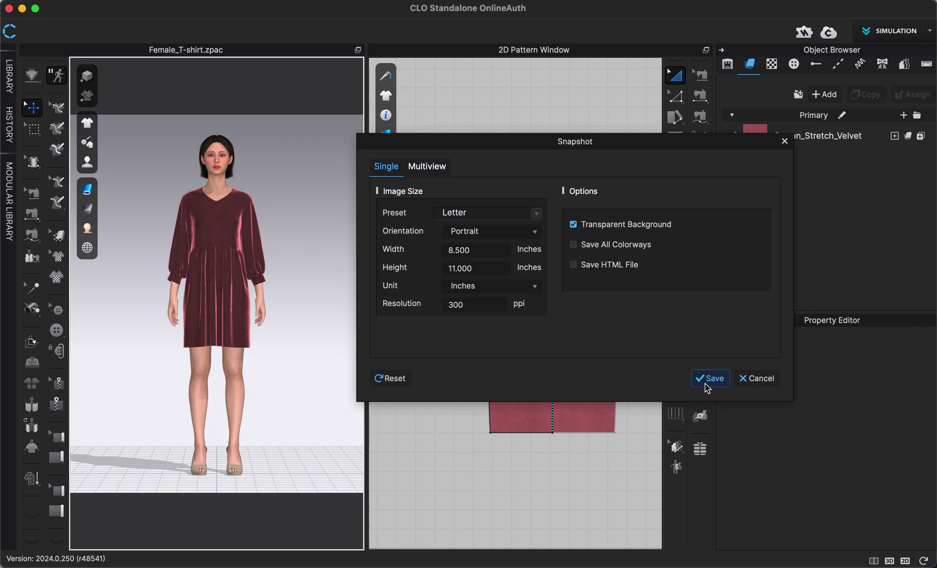
# - Switch the snapshot to Multiview and set its view count to 3
pyautogui.click(436, 170)
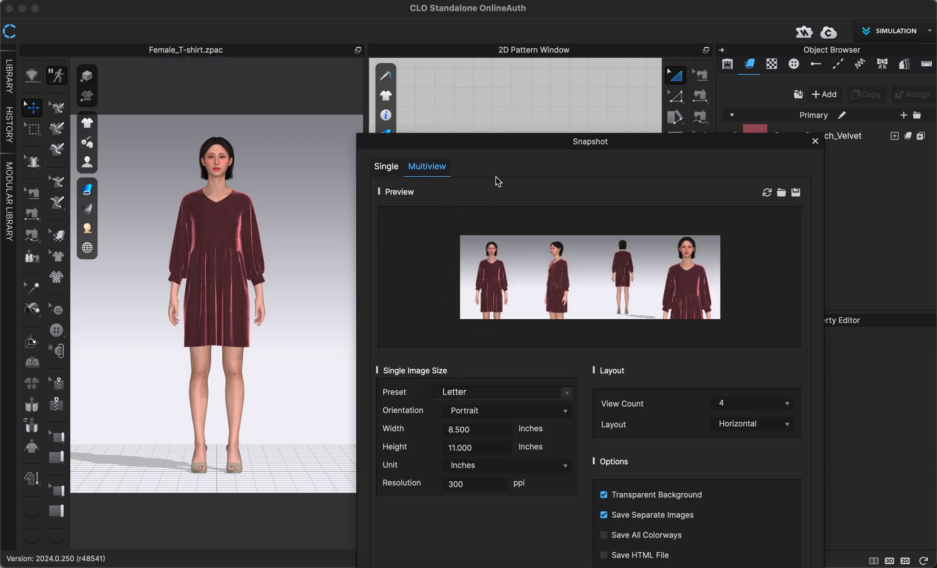
pyautogui.moveTo(491, 140); pyautogui.dragTo(493, 55)
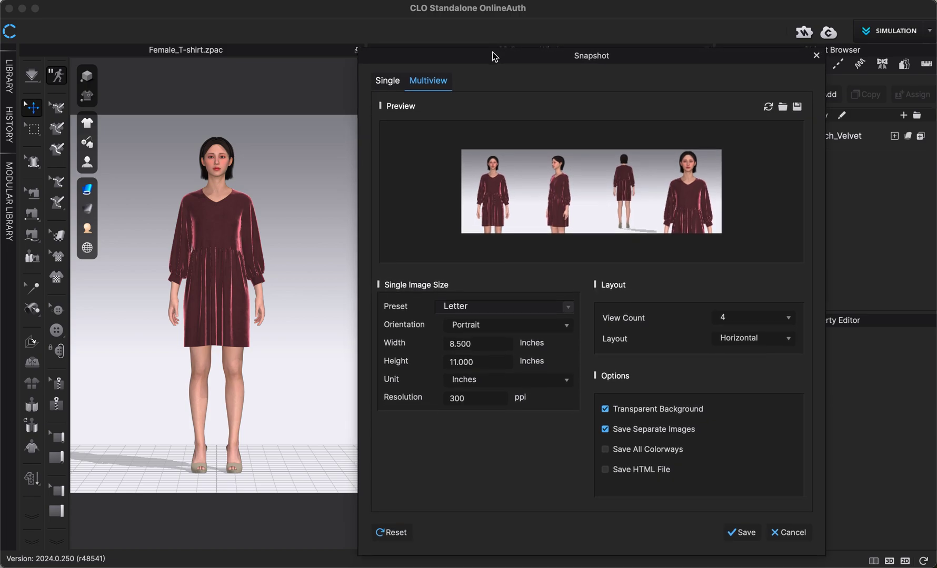
pyautogui.click(735, 322)
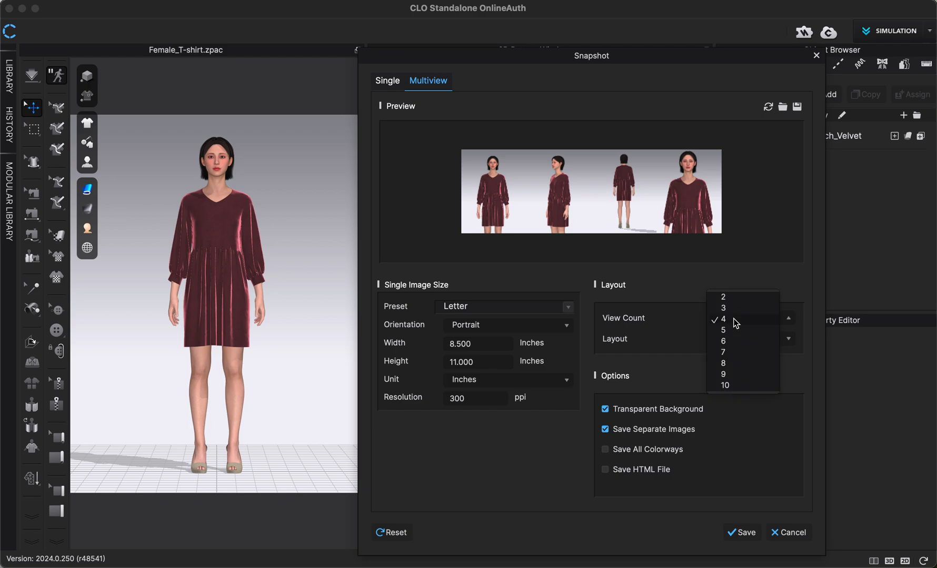
pyautogui.click(736, 308)
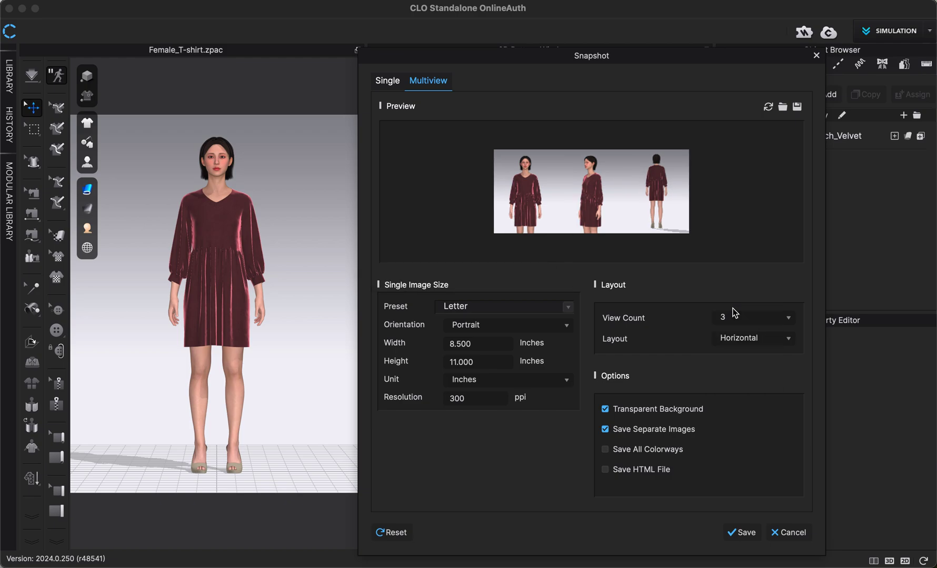
# - Replace the first multiview image with a full-length front view of the avatar
pyautogui.moveTo(656, 197)
pyautogui.moveTo(575, 190)
pyautogui.moveTo(587, 206)
pyautogui.scroll(2, 270, 201)
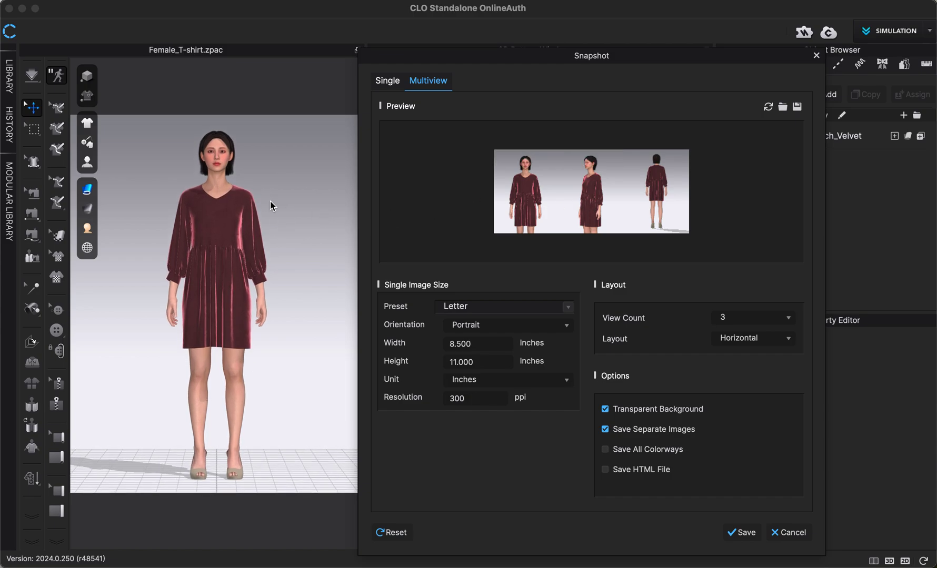
pyautogui.moveTo(547, 226)
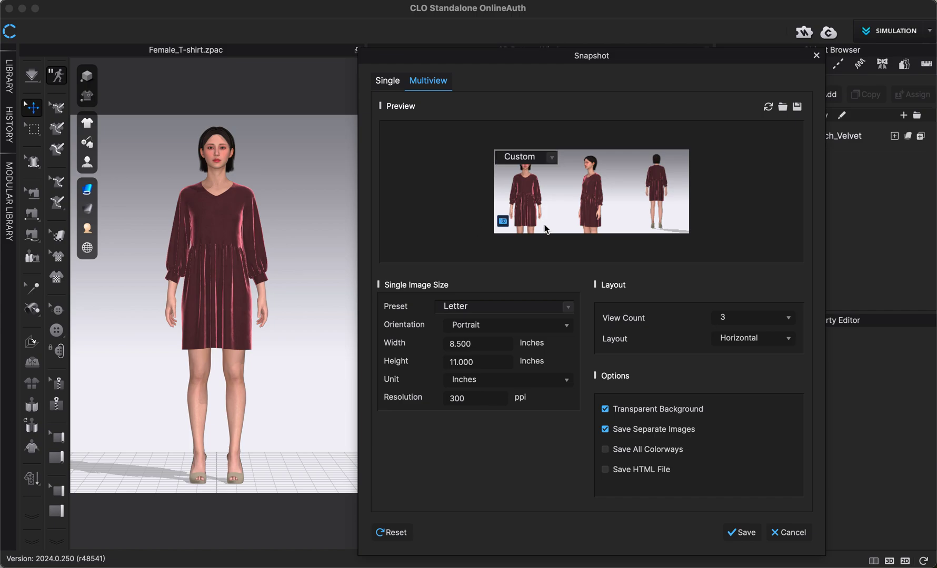
pyautogui.click(503, 222)
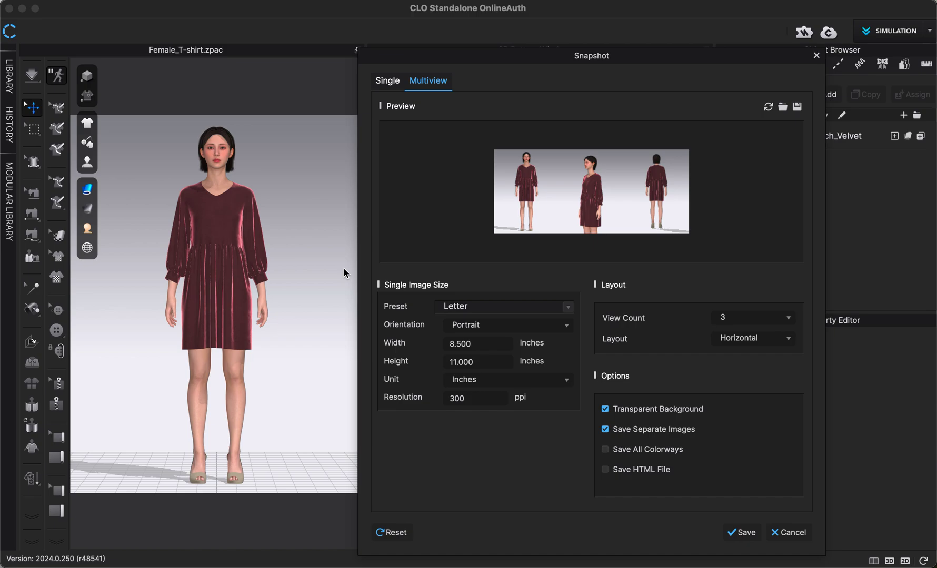
# - Replace the second multiview image with a full-length three-quarter view of the avatar
pyautogui.moveTo(331, 286); pyautogui.dragTo(295, 286, button='right')
pyautogui.moveTo(591, 210)
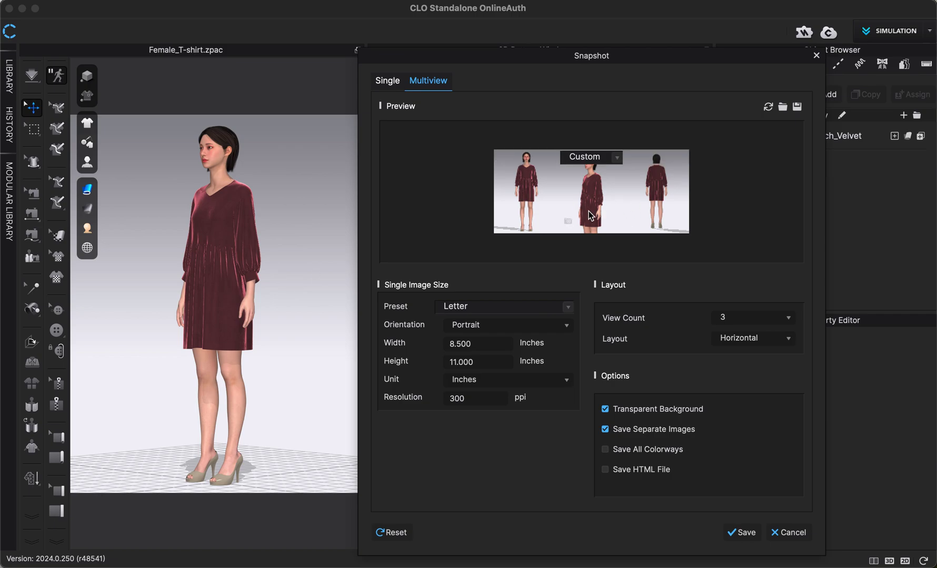
pyautogui.click(567, 221)
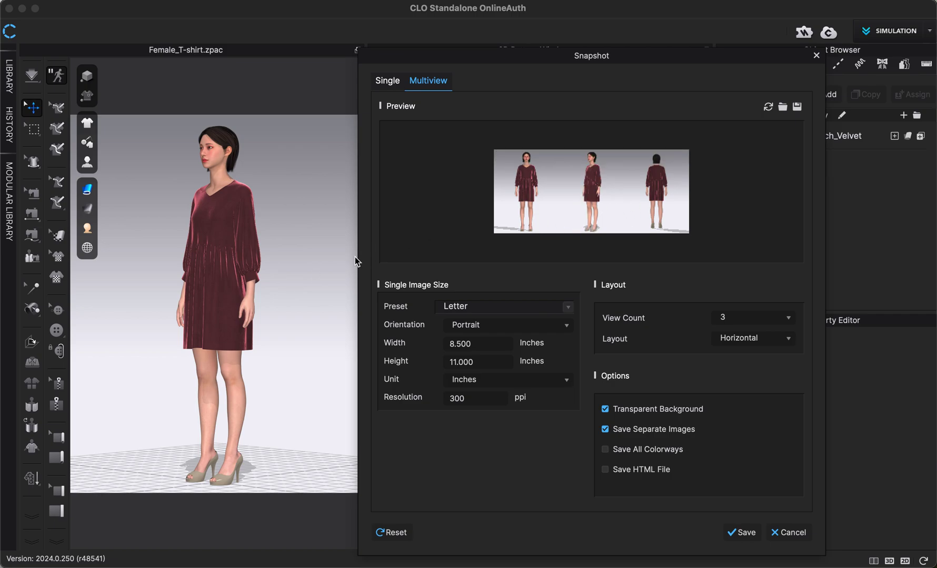
# - Replace the third multiview image with a front close-up of the dress, cropping the avatar's head and lower legs
pyautogui.moveTo(336, 266); pyautogui.dragTo(344, 266, button='right')
pyautogui.scroll(5, 341, 265)
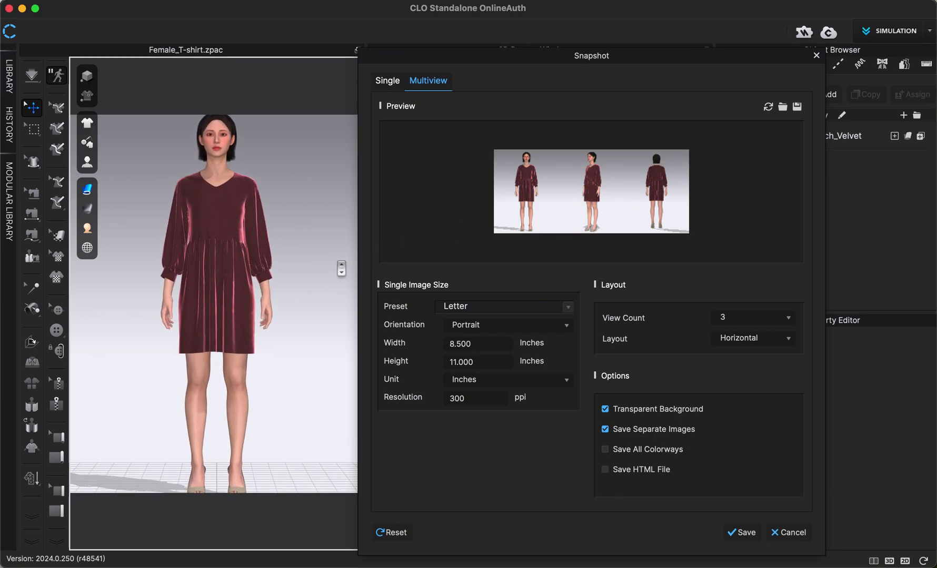
pyautogui.scroll(8, 333, 252)
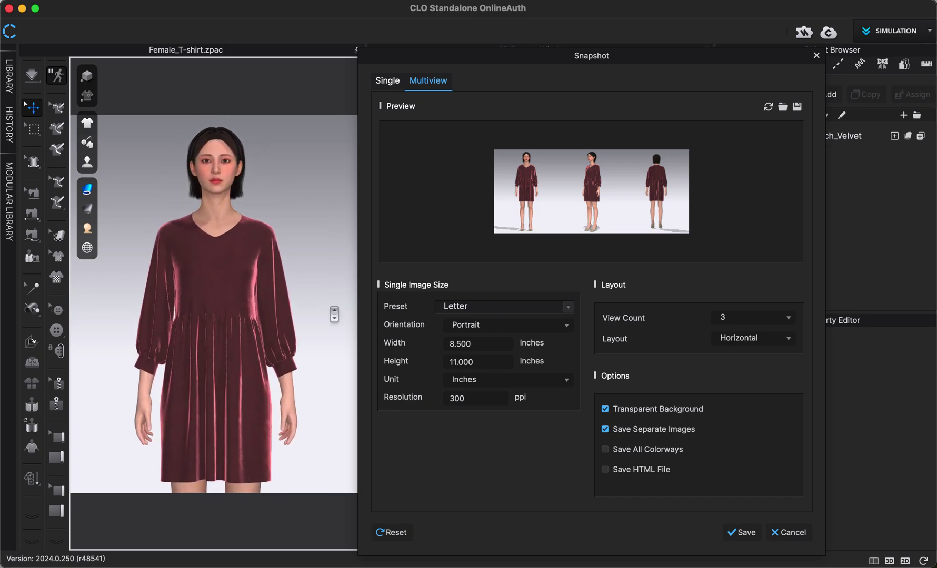
pyautogui.moveTo(315, 286); pyautogui.dragTo(314, 237, button='middle')
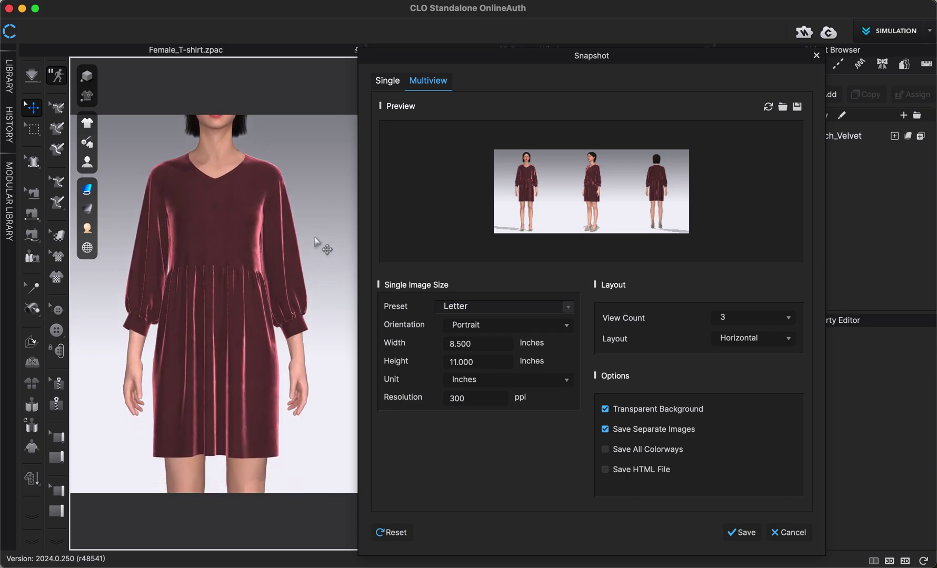
pyautogui.scroll(3, 315, 243)
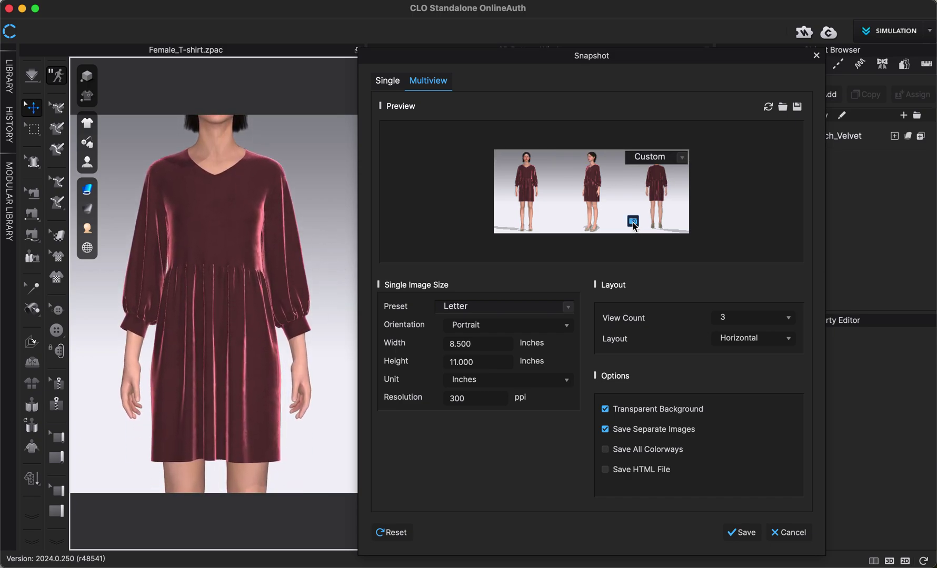
pyautogui.click(632, 221)
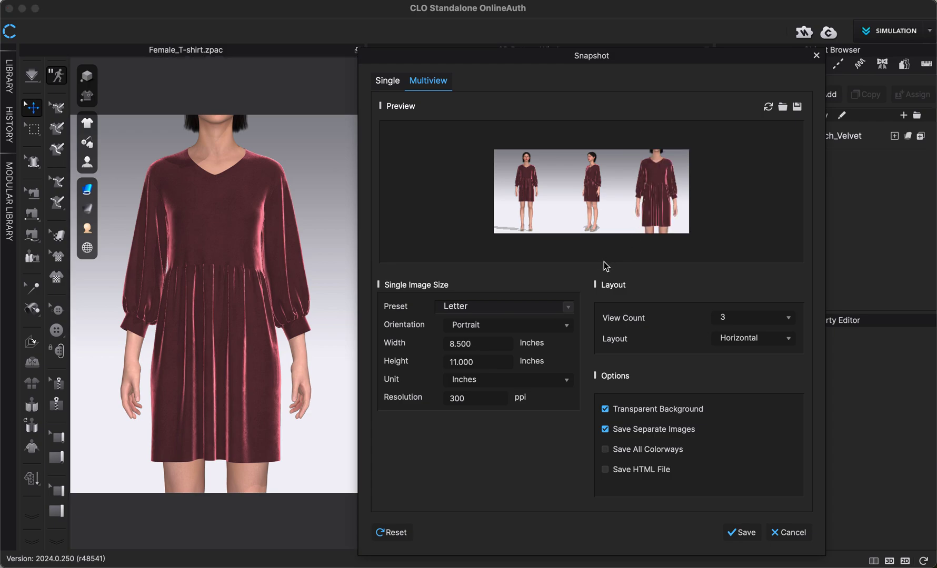
pyautogui.moveTo(490, 193)
pyautogui.moveTo(651, 209)
pyautogui.moveTo(585, 198)
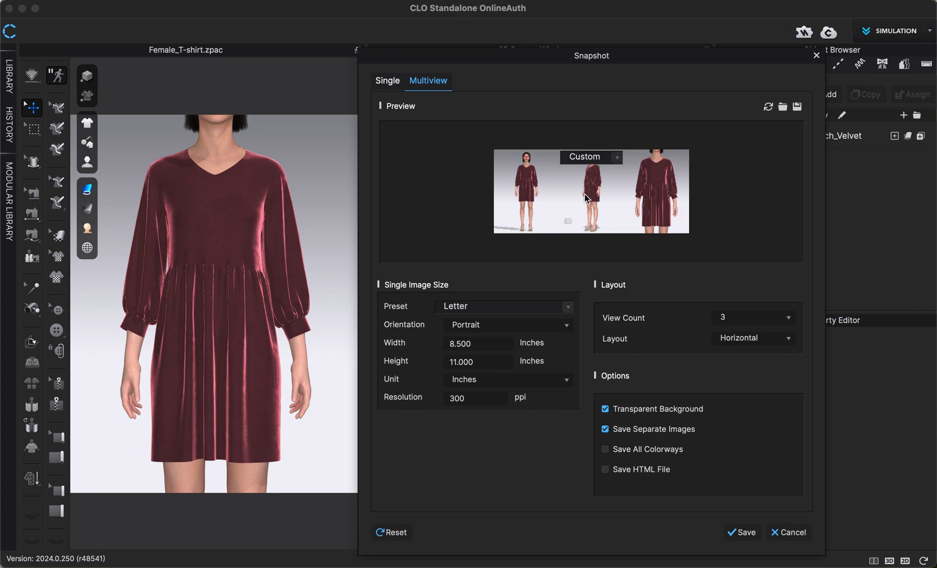
pyautogui.moveTo(556, 173)
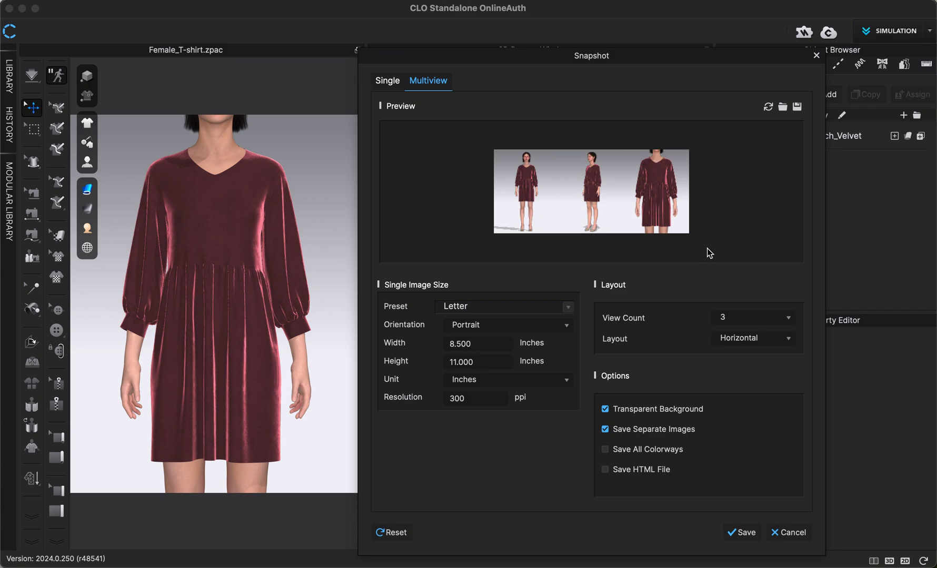
pyautogui.click(652, 430)
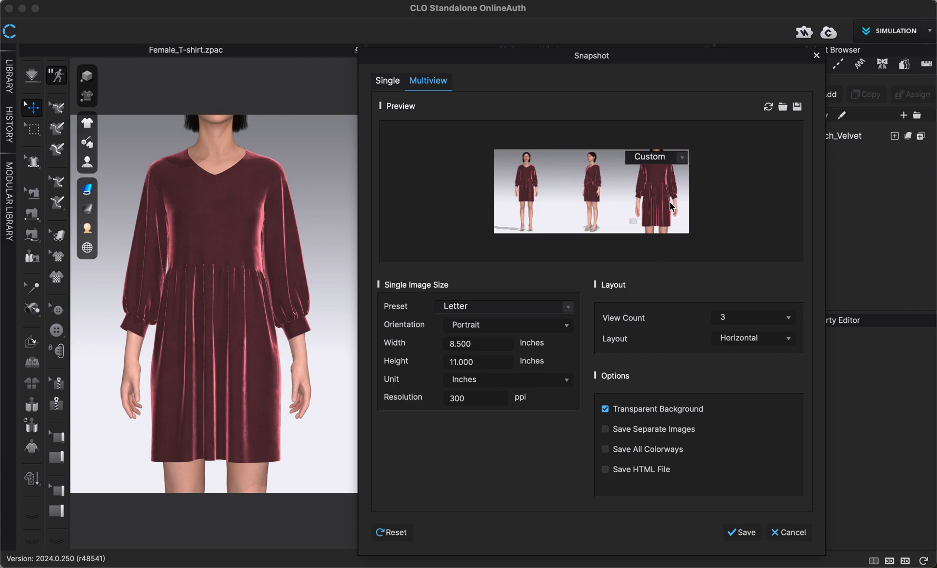
pyautogui.moveTo(545, 196)
pyautogui.moveTo(601, 219)
pyautogui.click(659, 431)
# - Hide the avatar in the 3D window so that only the dress is displayed for the snapshot
pyautogui.click(320, 375)
pyautogui.scroll(-3, 320, 375)
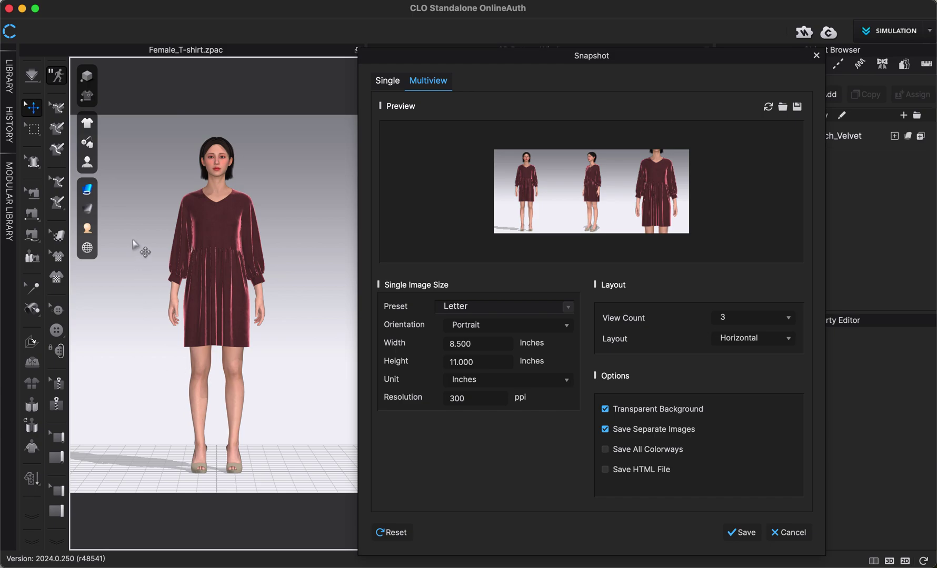
pyautogui.moveTo(88, 167)
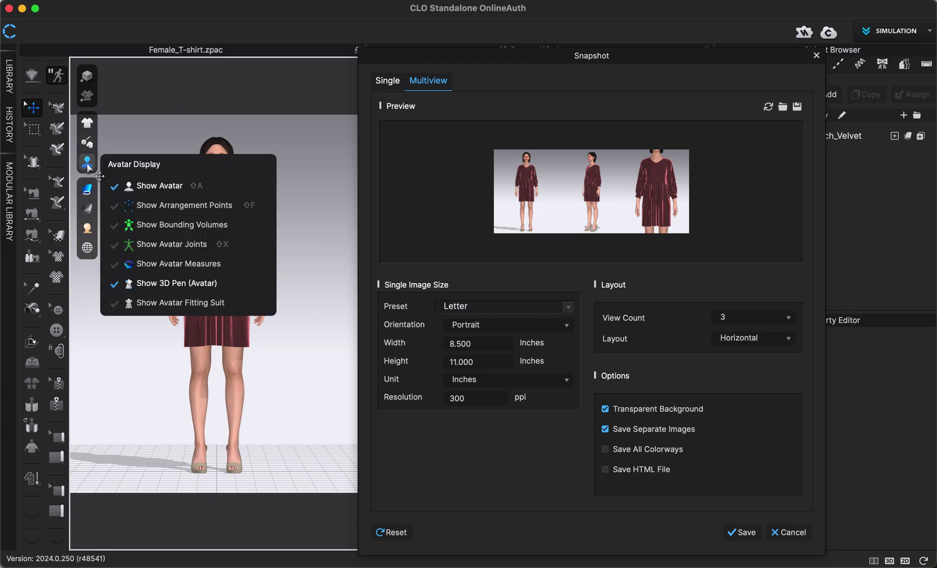
pyautogui.click(143, 186)
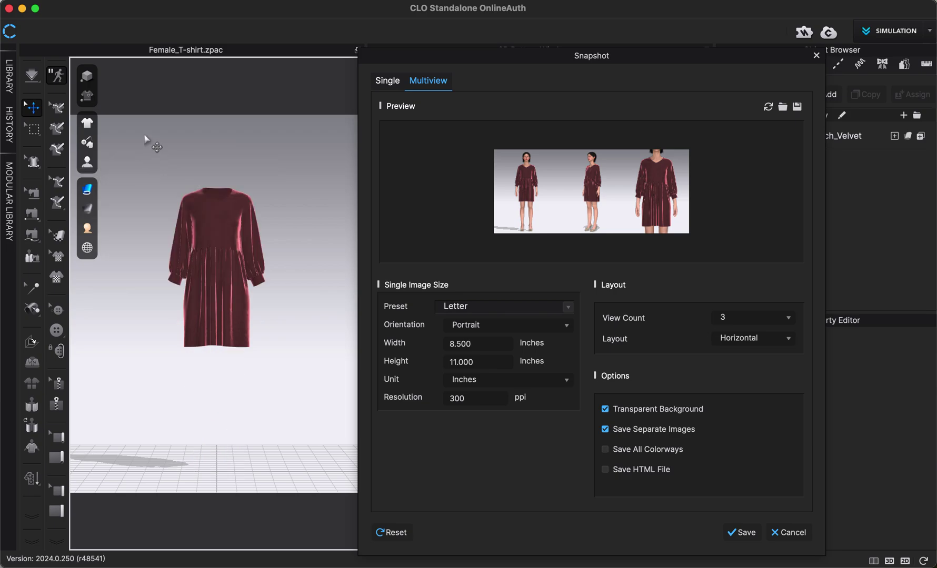
pyautogui.hotkey('shift', 'a')
pyautogui.hotkey('shift', 'a')
# - Enlarge and centre the dress alone so that it fills the snapshot frame
pyautogui.scroll(5, 243, 229)
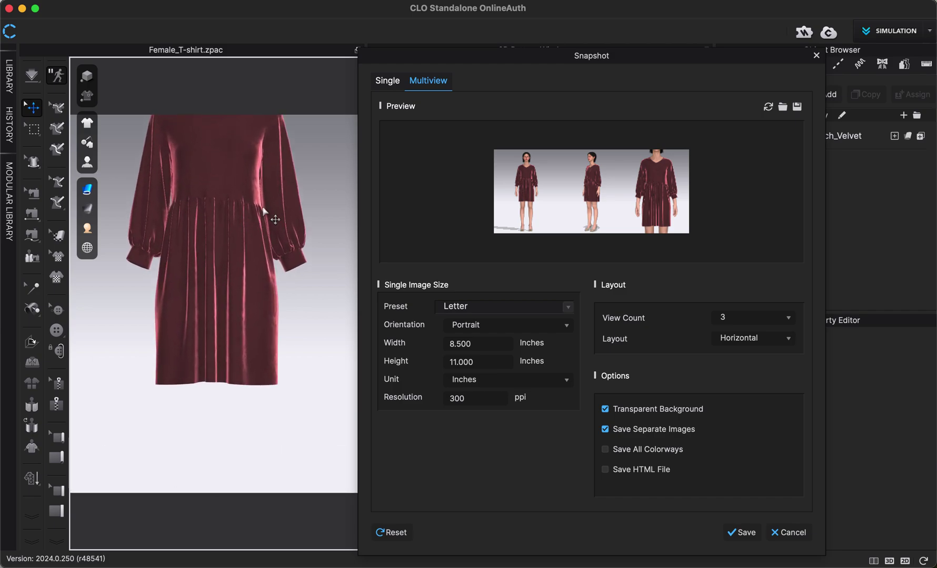
pyautogui.moveTo(313, 211); pyautogui.dragTo(316, 257, button='middle')
pyautogui.press('8')
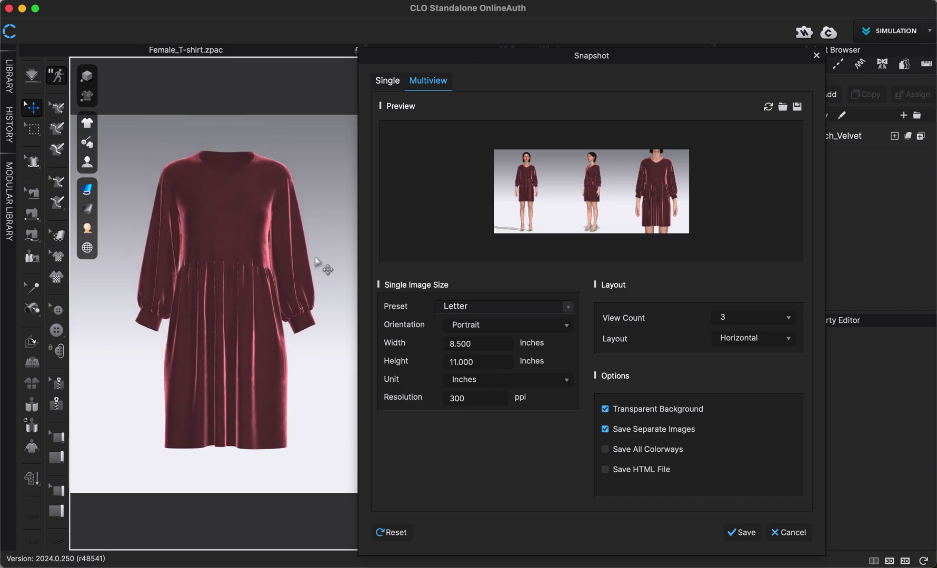
pyautogui.moveTo(322, 247); pyautogui.dragTo(319, 252, button='middle')
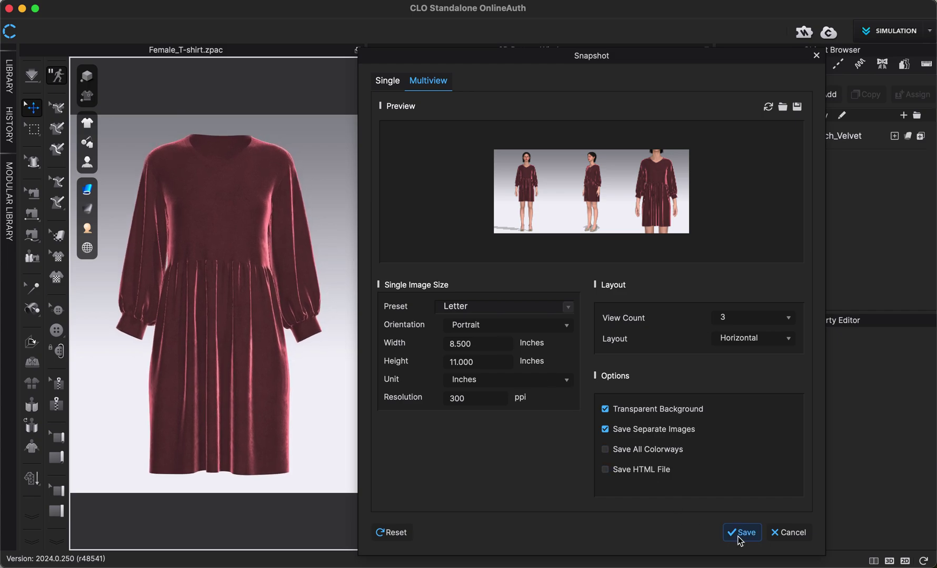